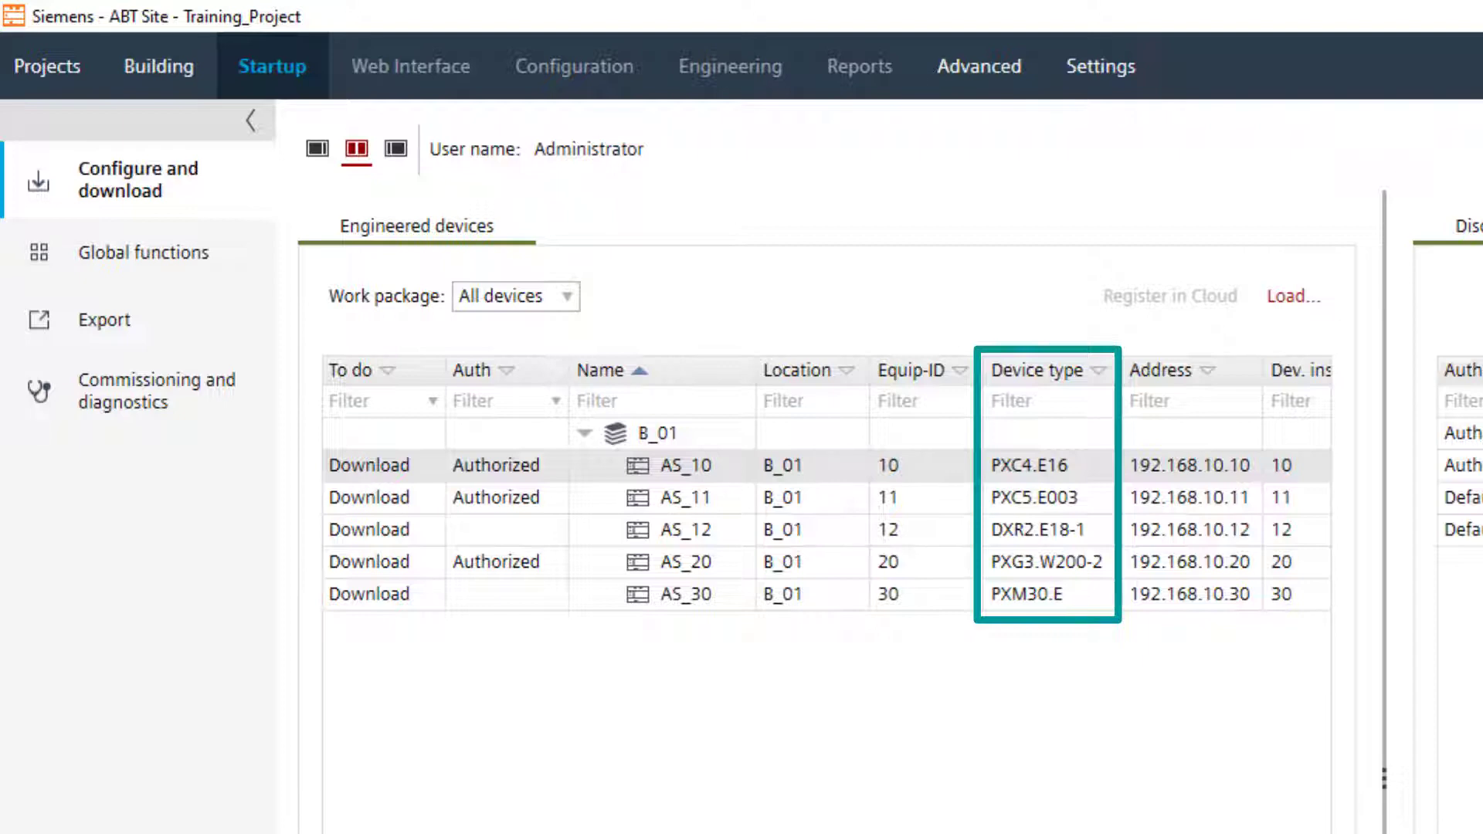
Select AS_10 and show its IP settings: 192.168.10.10, mask 255.255.255.0, gateway 192.168.10.254.
{"action": "left_click", "coordinate": [748, 470]}
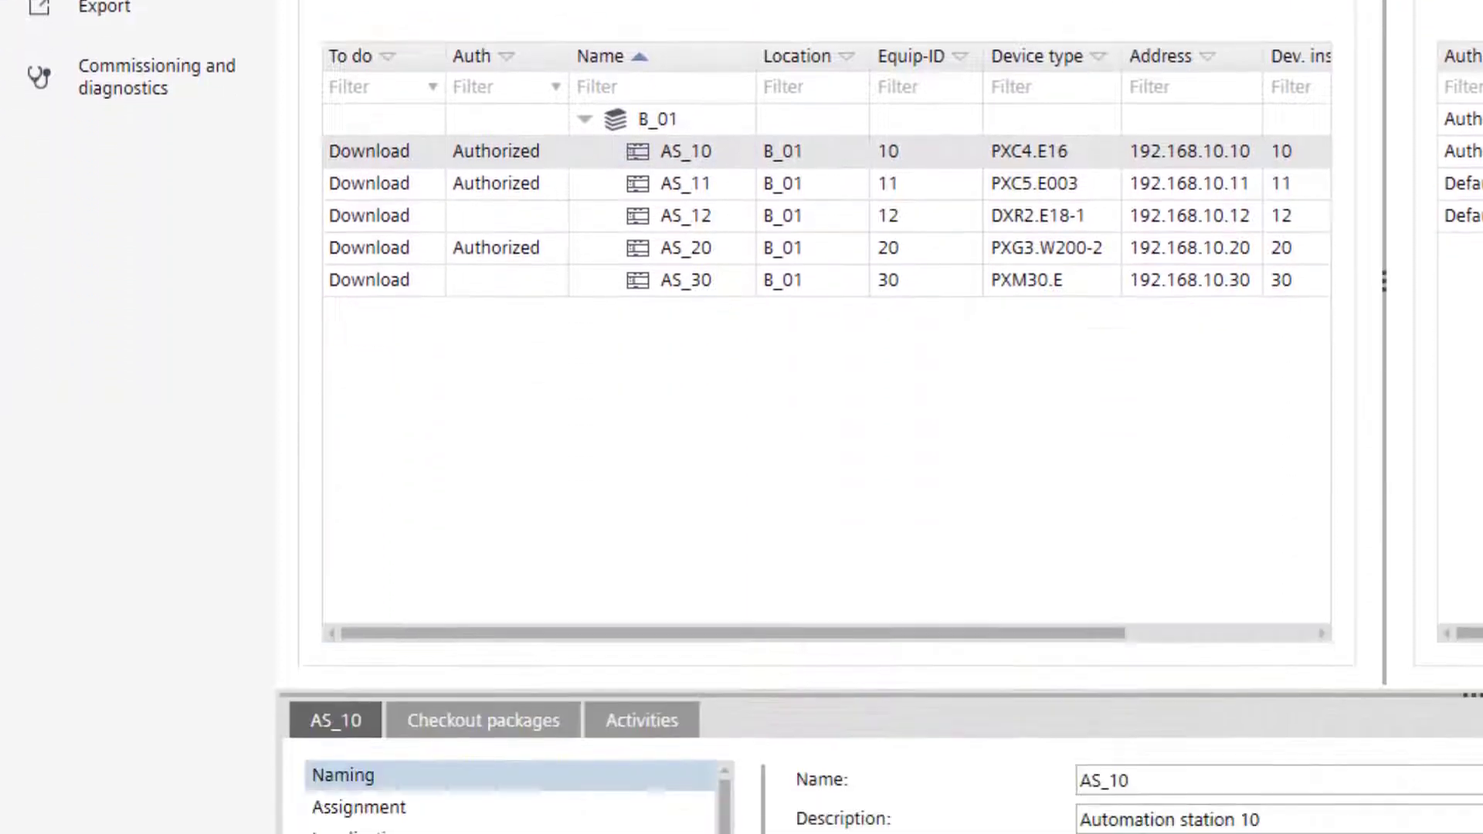
{"action": "left_click", "coordinate": [347, 596]}
{"action": "left_click_drag", "start_coordinate": [808, 380], "coordinate": [814, 207]}
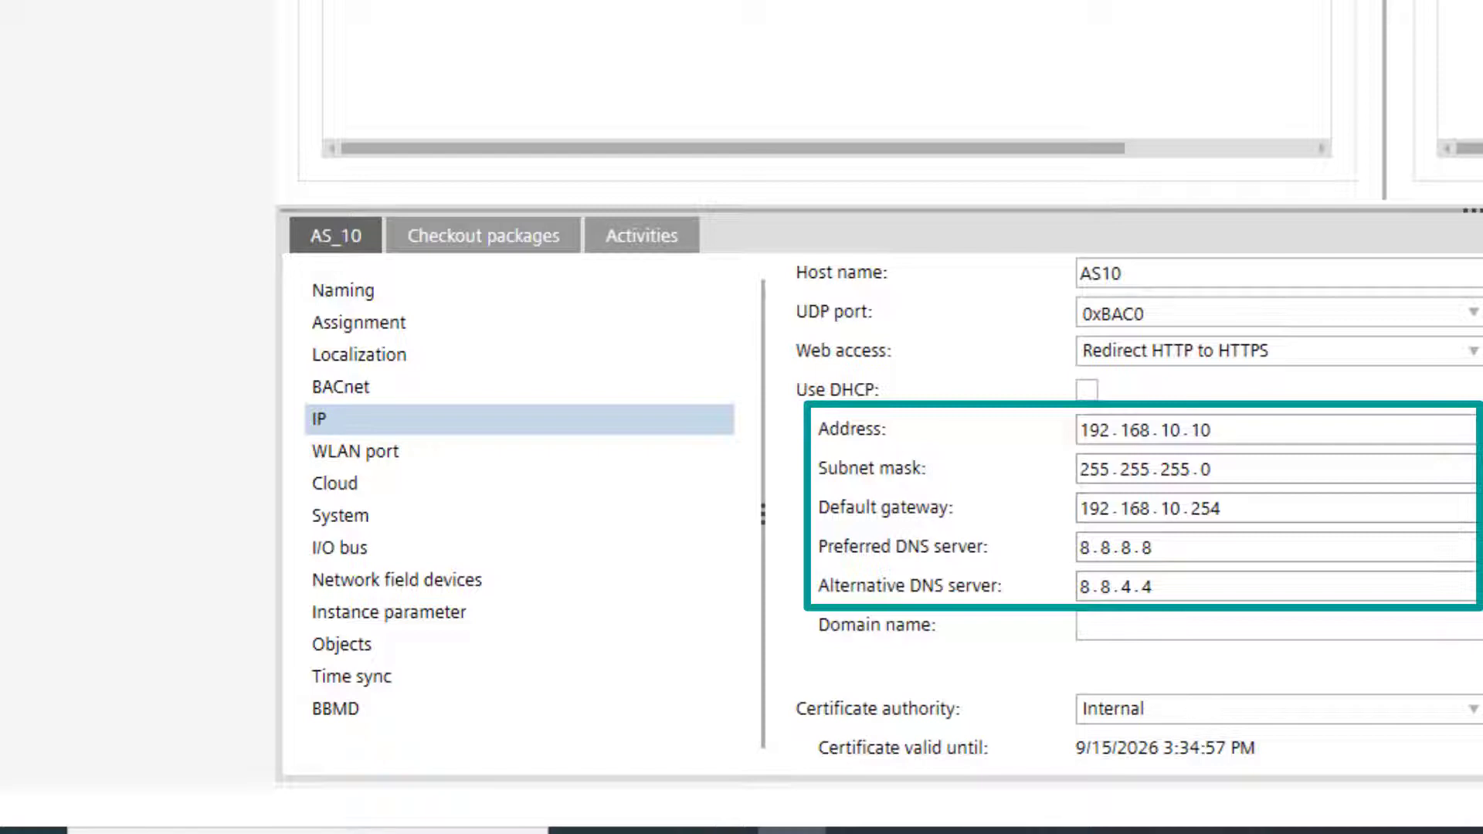
In AS_10's time sync settings, enable Time master and paste 0.siemens.pool.ntp.org as the NTP address.
{"action": "left_click", "coordinate": [353, 680]}
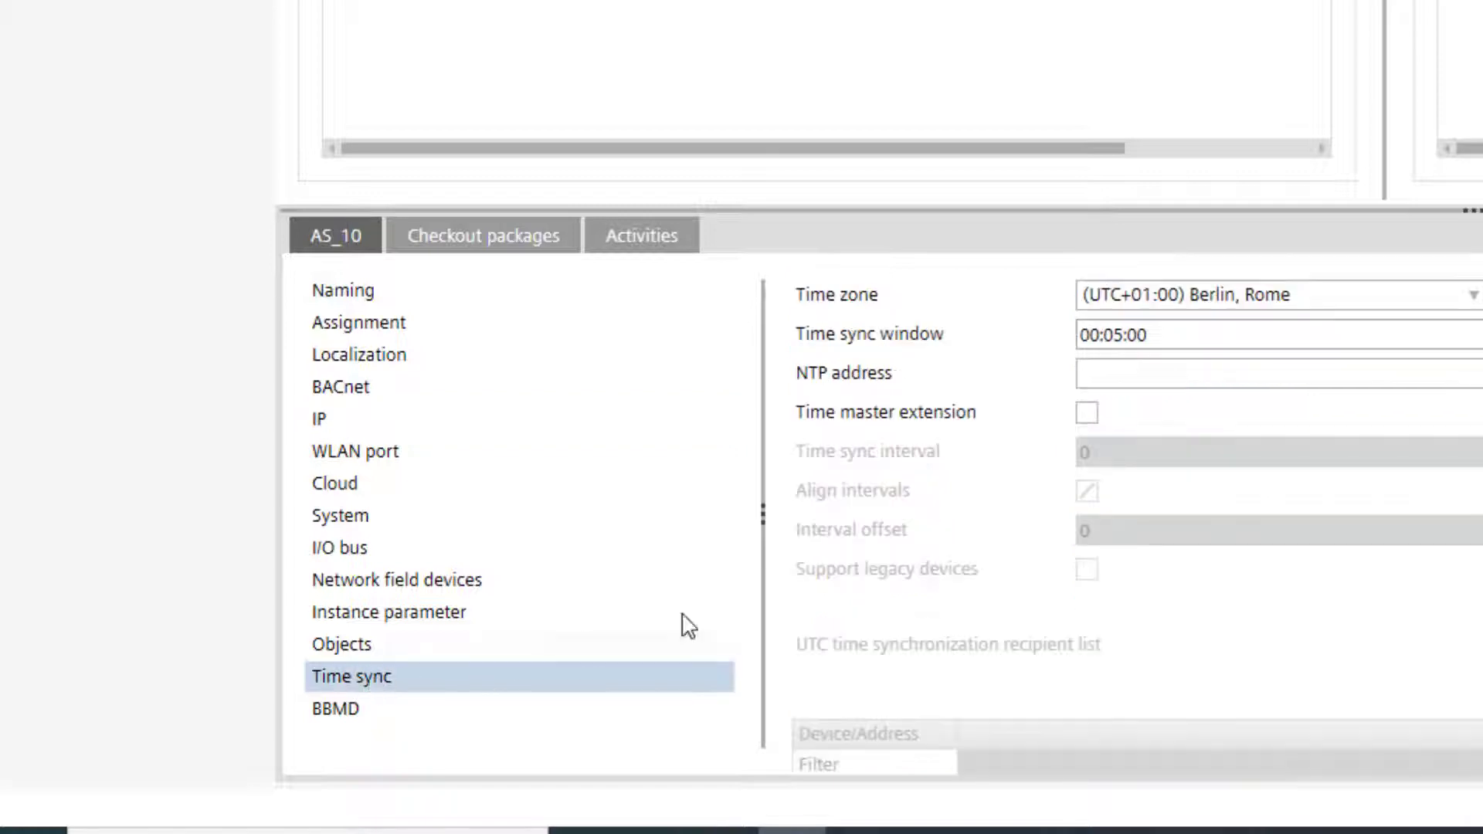
{"action": "left_click", "coordinate": [1086, 413]}
{"action": "left_click", "coordinate": [1161, 367]}
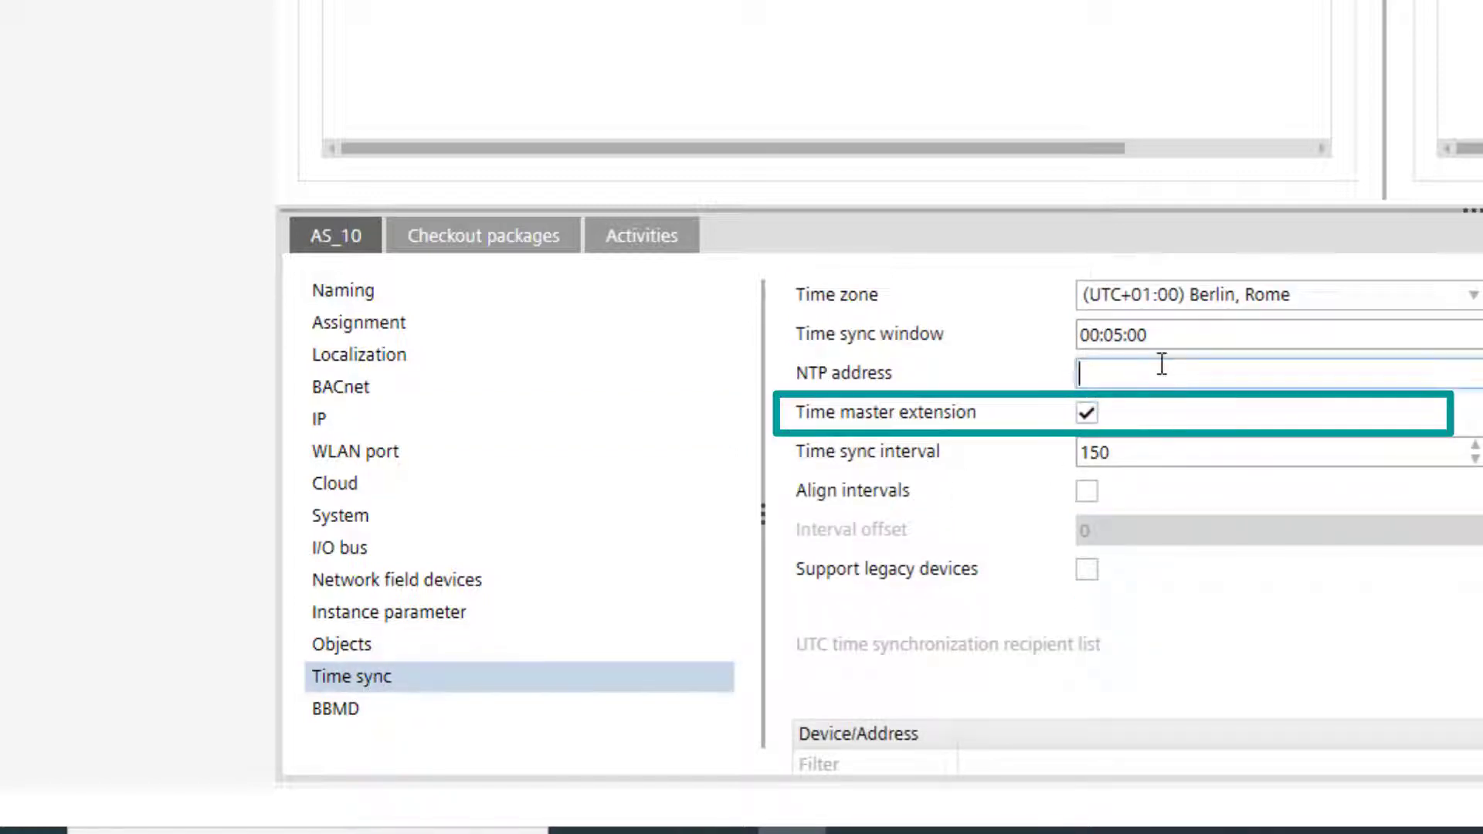
{"action": "type", "text": "0.siemens.pool.ntp.org"}
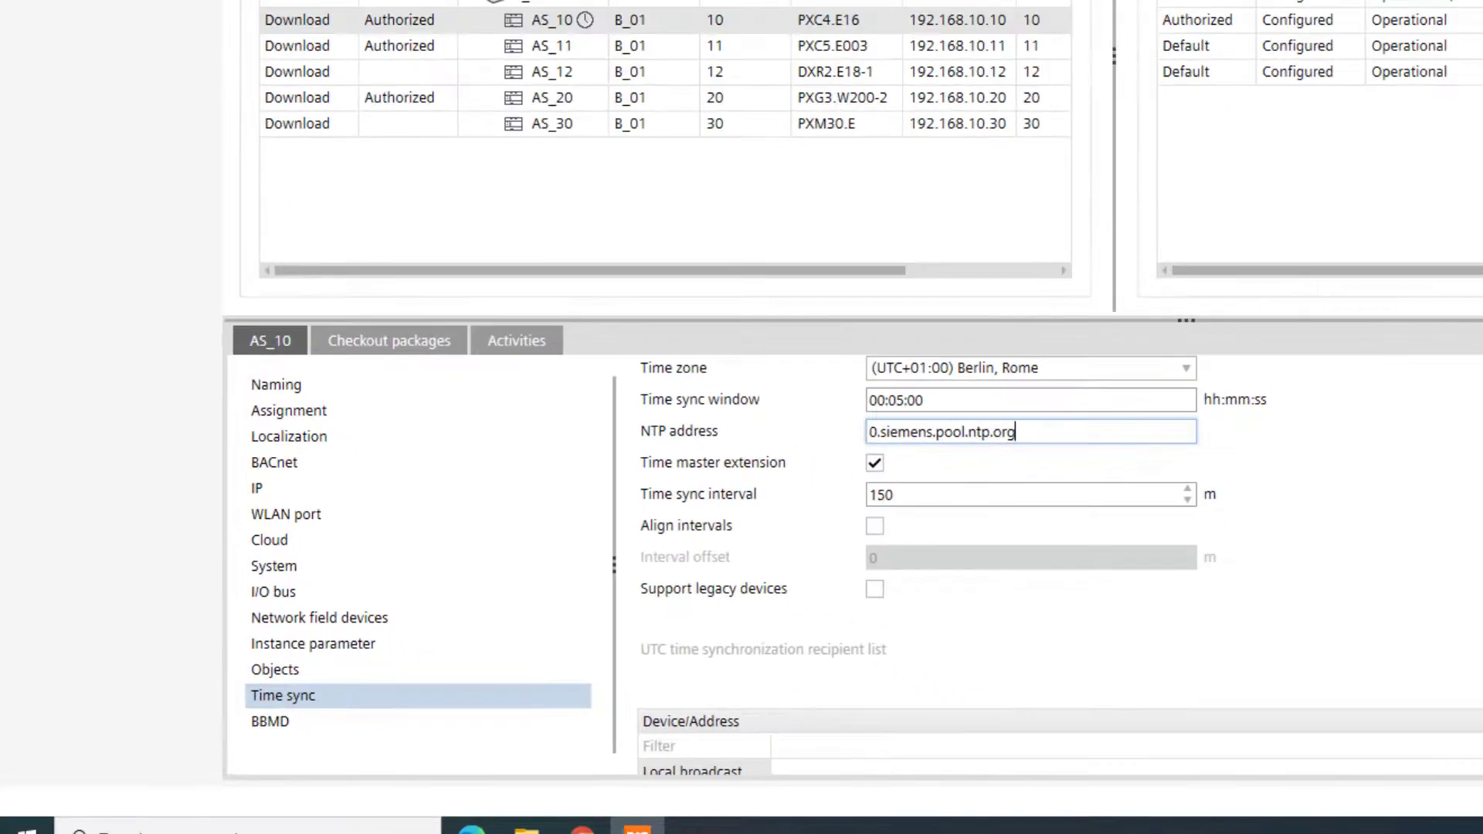
{"action": "scroll", "coordinate": [1470, 746], "scroll_direction": "down", "scroll_amount": 1}
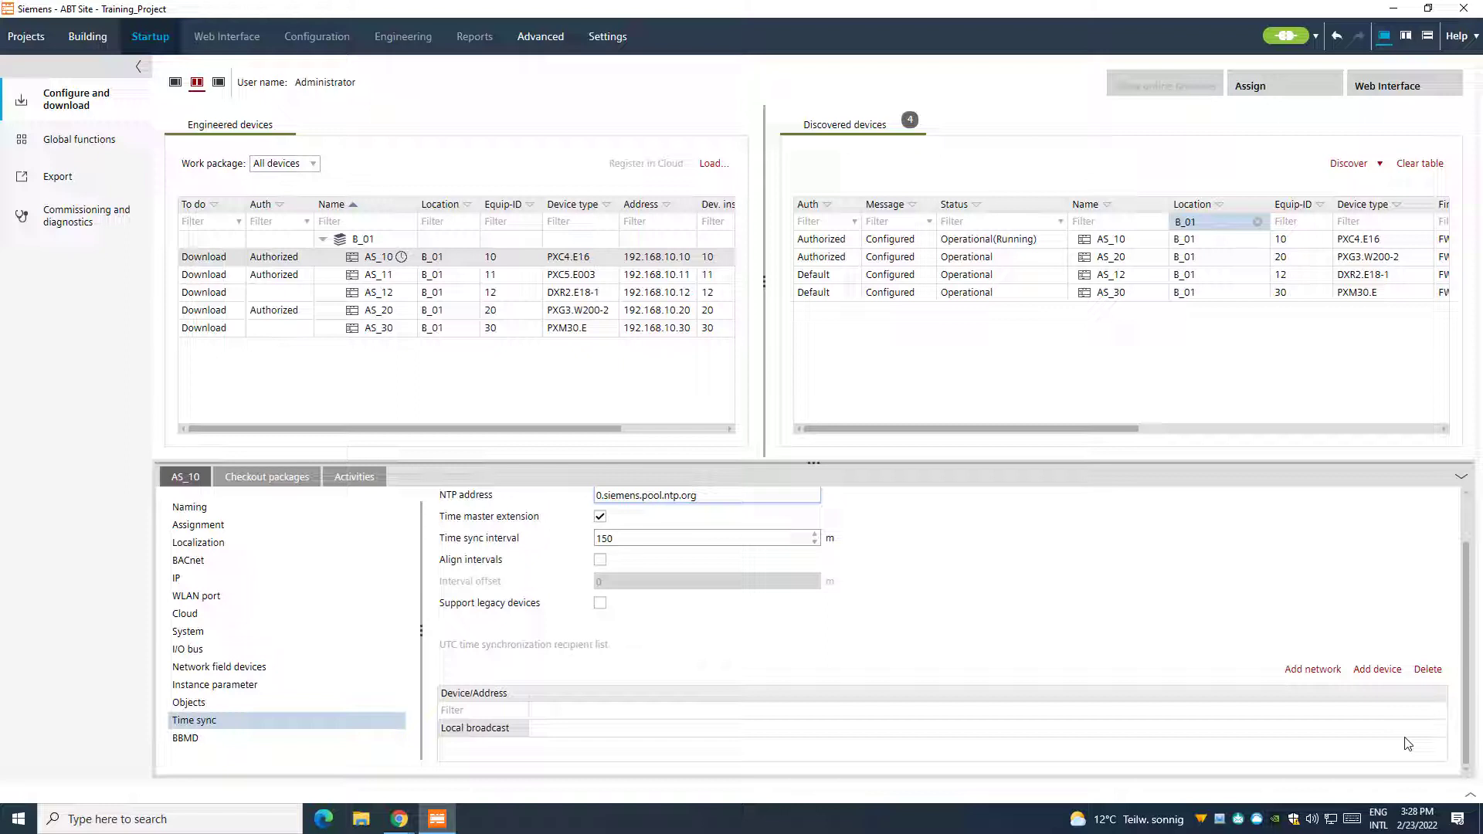
Add devices 20, 30, 12 and 11 to AS_10's time sync recipient list.
{"action": "left_click", "coordinate": [1378, 669]}
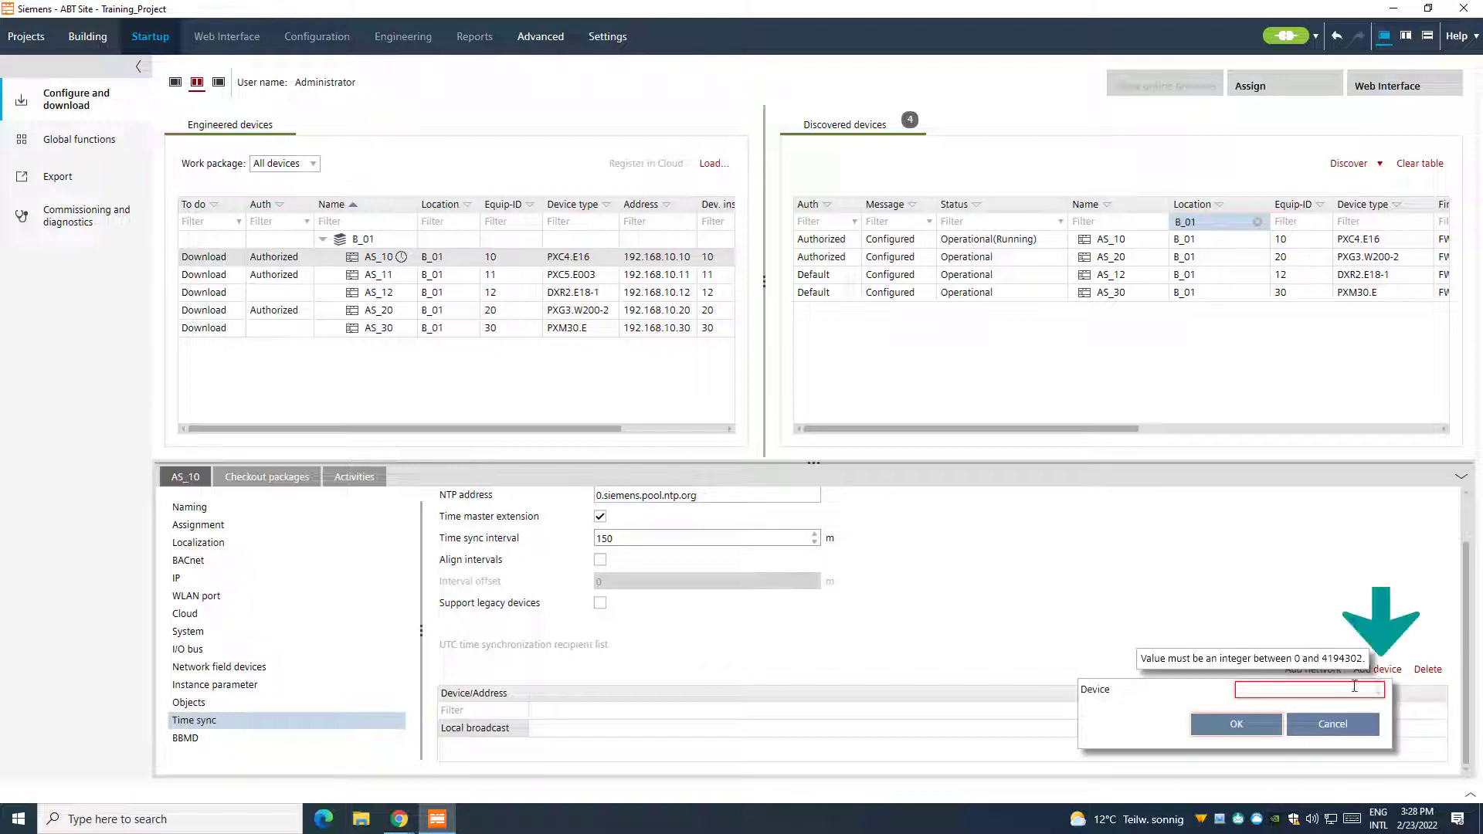
{"action": "type", "text": "20"}
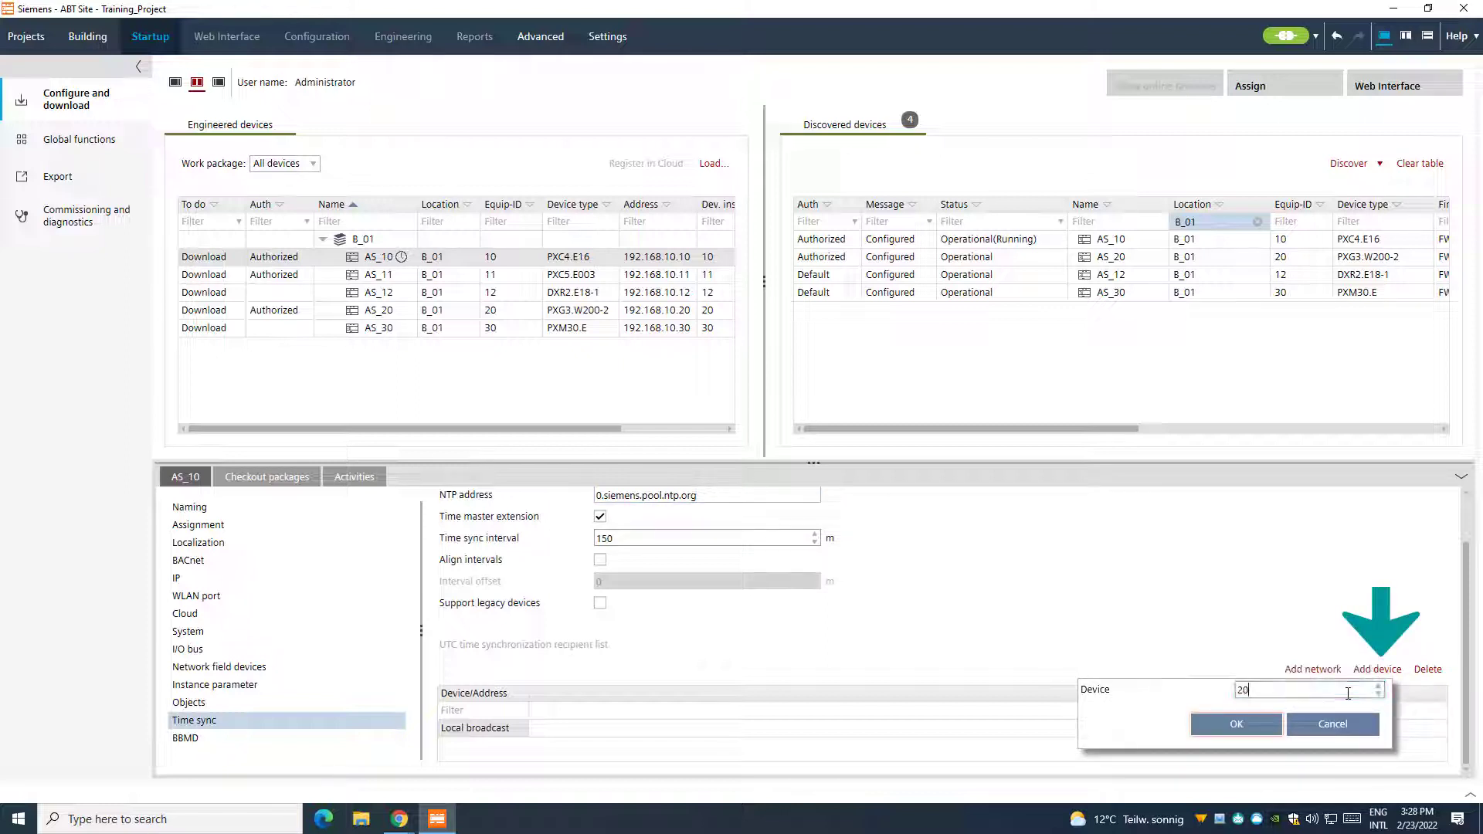
{"action": "left_click", "coordinate": [1270, 725]}
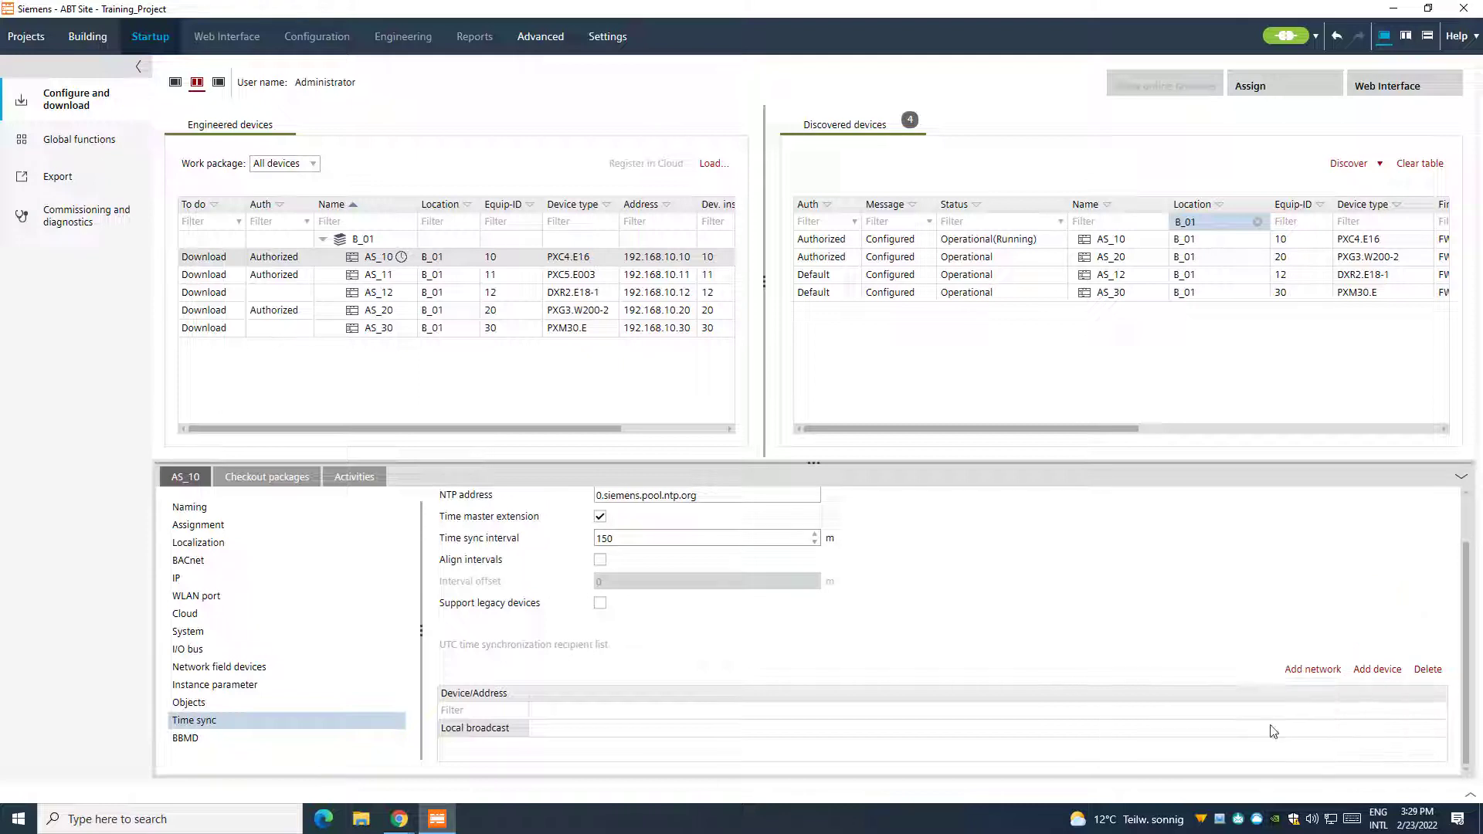
{"action": "left_click", "coordinate": [1374, 670]}
{"action": "type", "text": "30"}
{"action": "key", "text": "Return"}
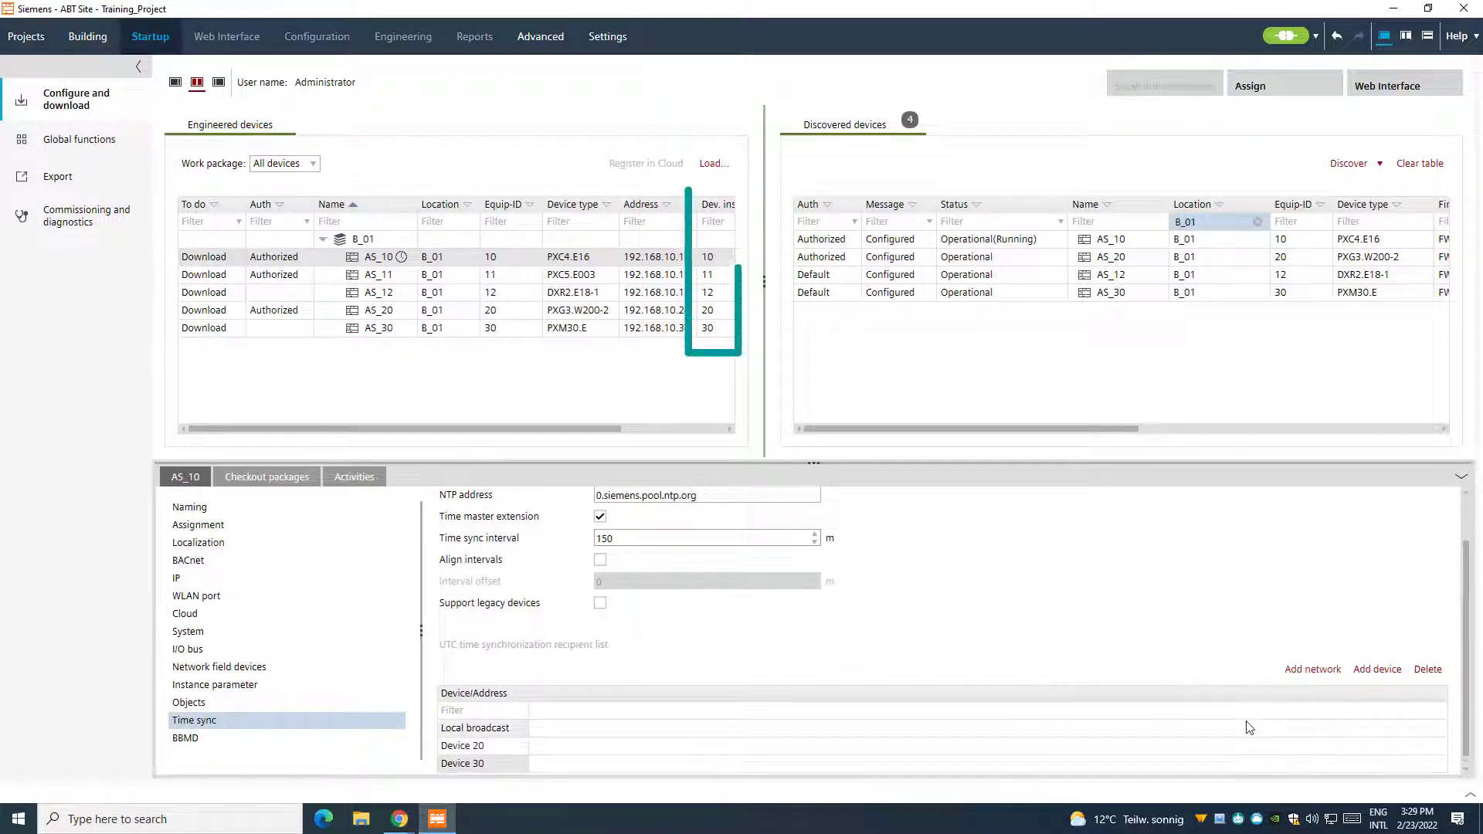
{"action": "left_click", "coordinate": [1395, 669]}
{"action": "type", "text": "12"}
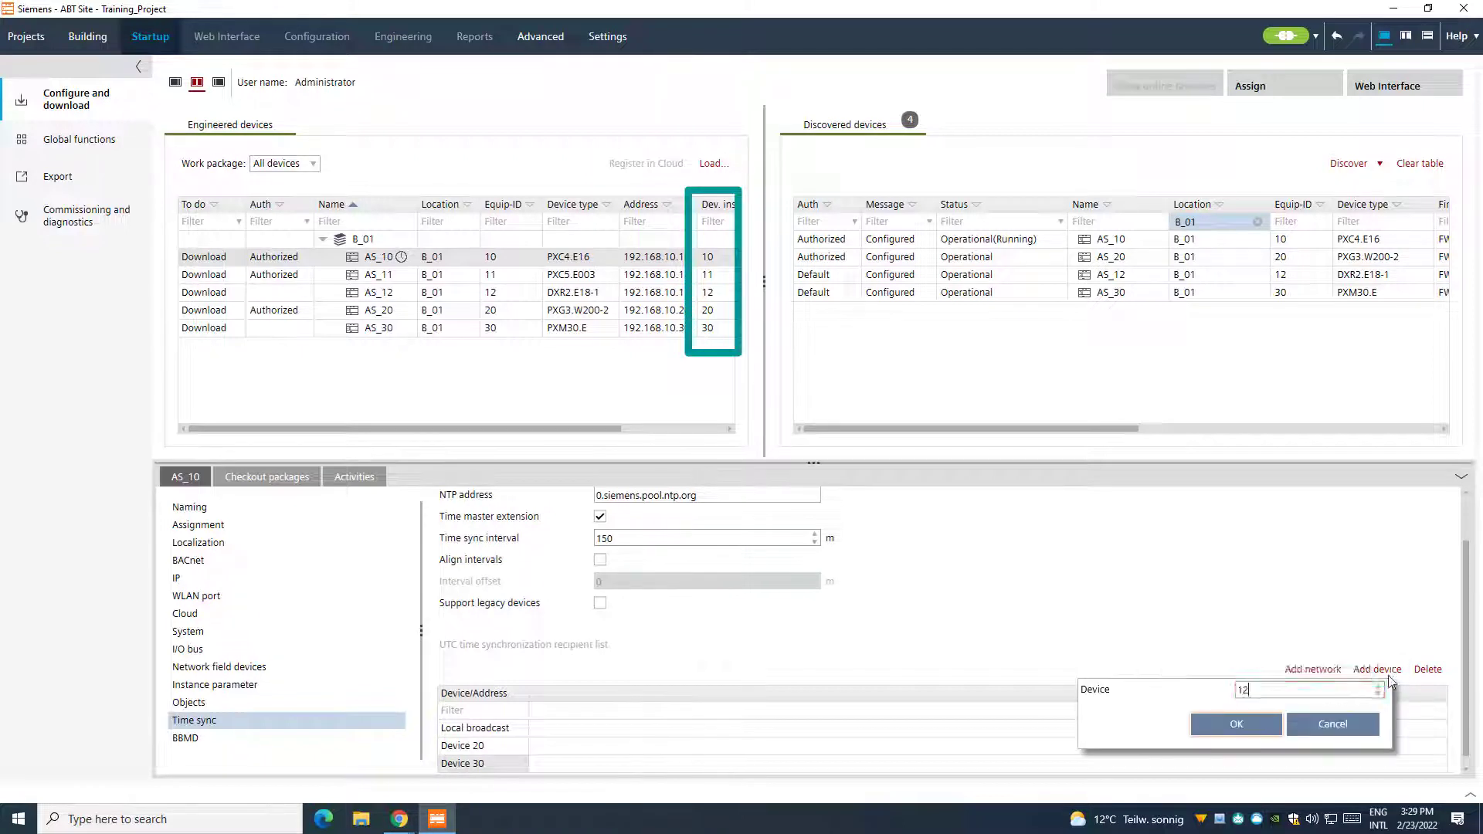
{"action": "left_click", "coordinate": [1269, 731]}
{"action": "left_click", "coordinate": [1377, 669]}
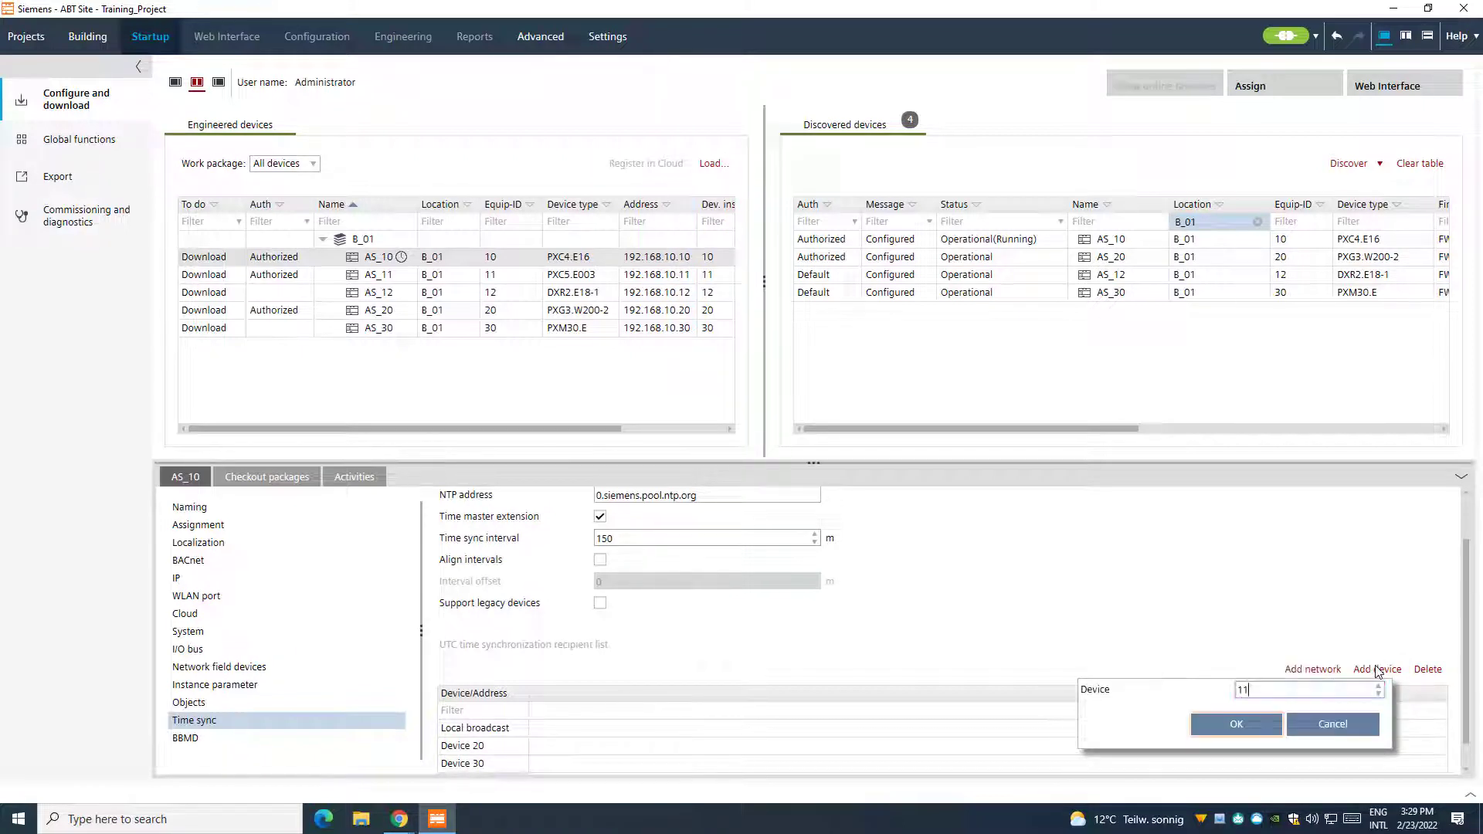
{"action": "left_click", "coordinate": [1267, 732]}
{"action": "scroll", "coordinate": [1444, 719], "scroll_direction": "down", "scroll_amount": 1}
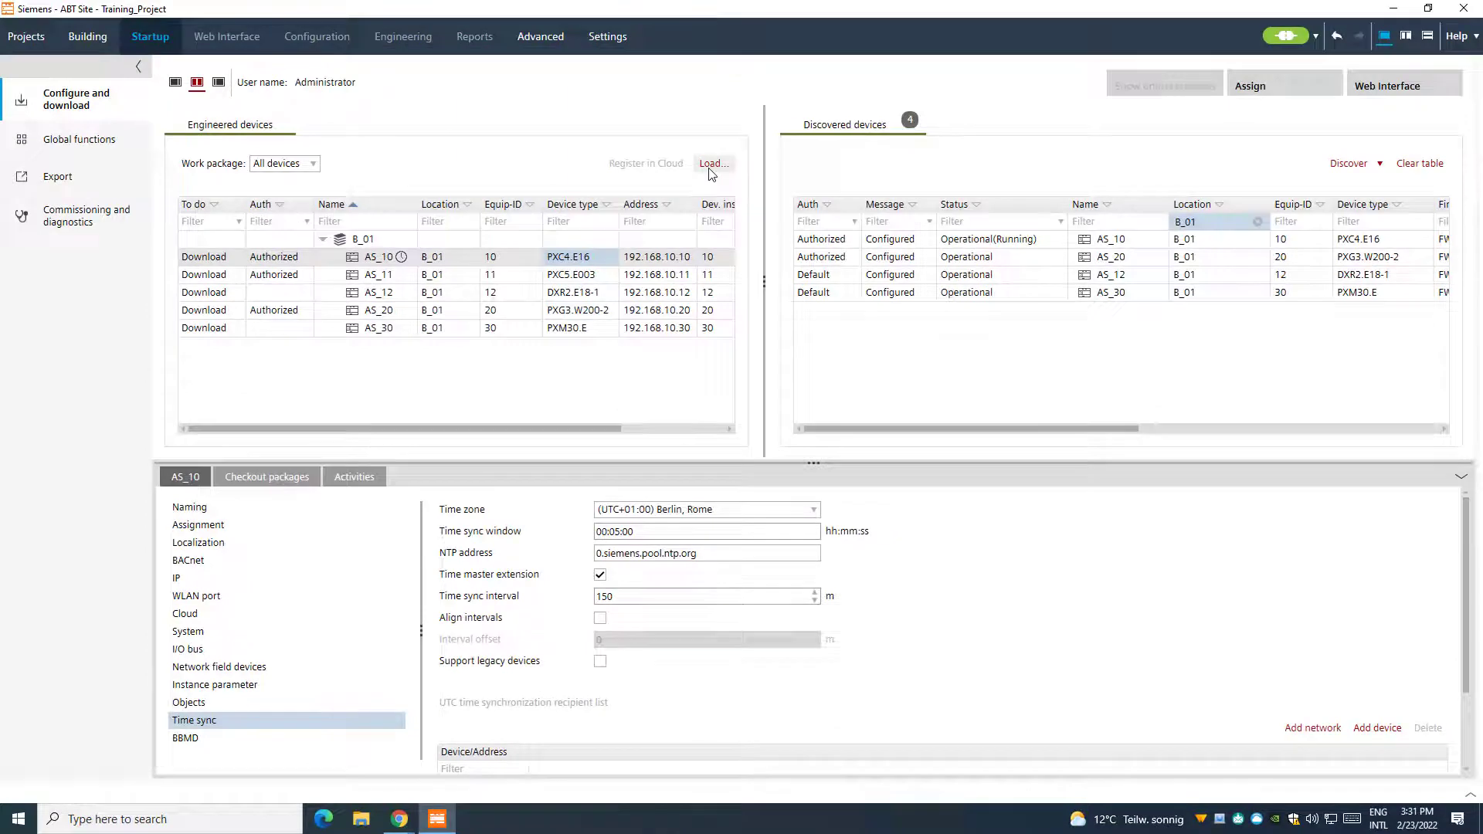
Load AS_10's configuration and follow the download job in the Log and Jobs panes until it completes.
{"action": "left_click", "coordinate": [711, 165]}
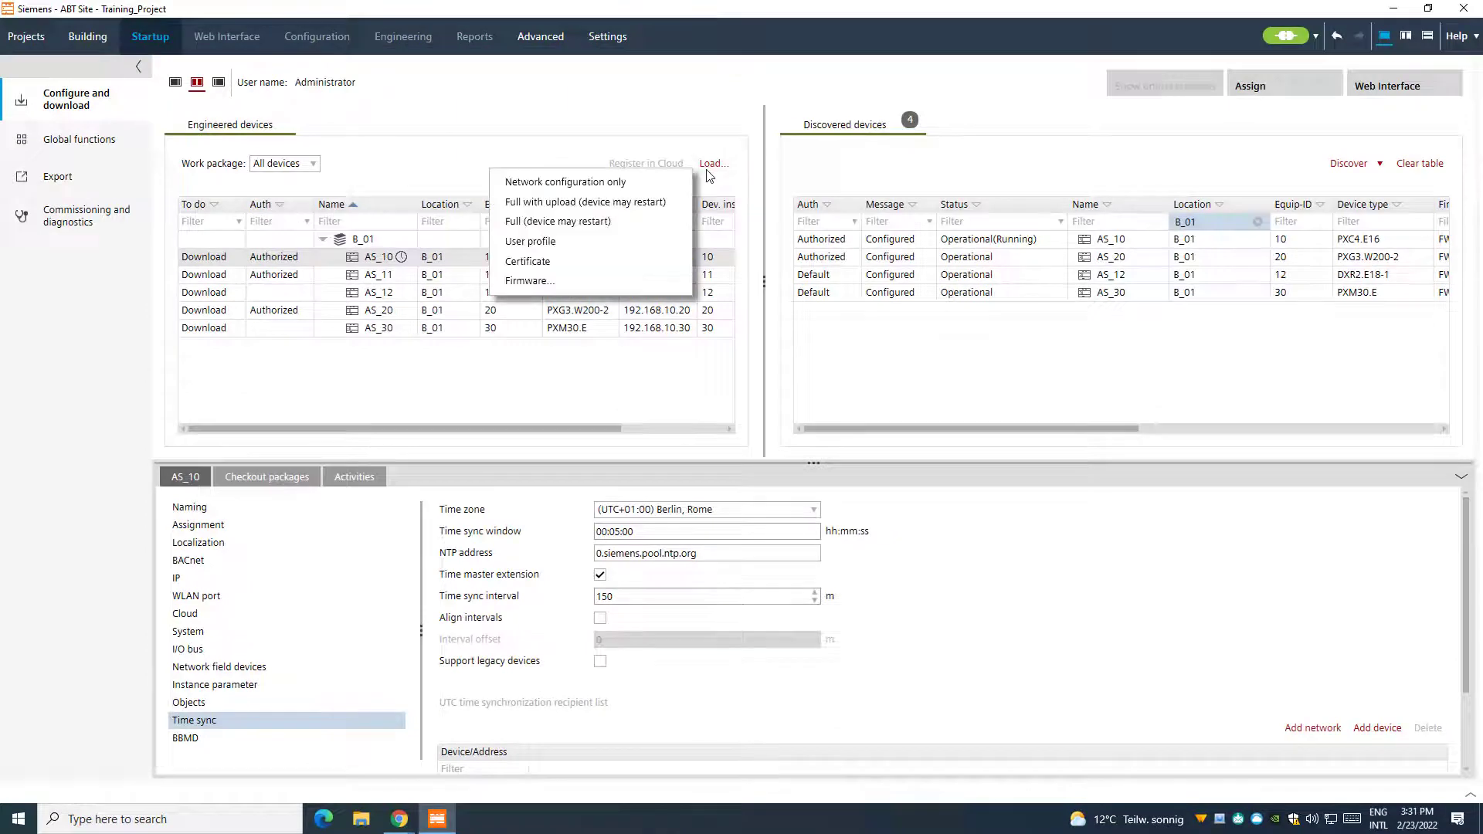
{"action": "left_click", "coordinate": [659, 226]}
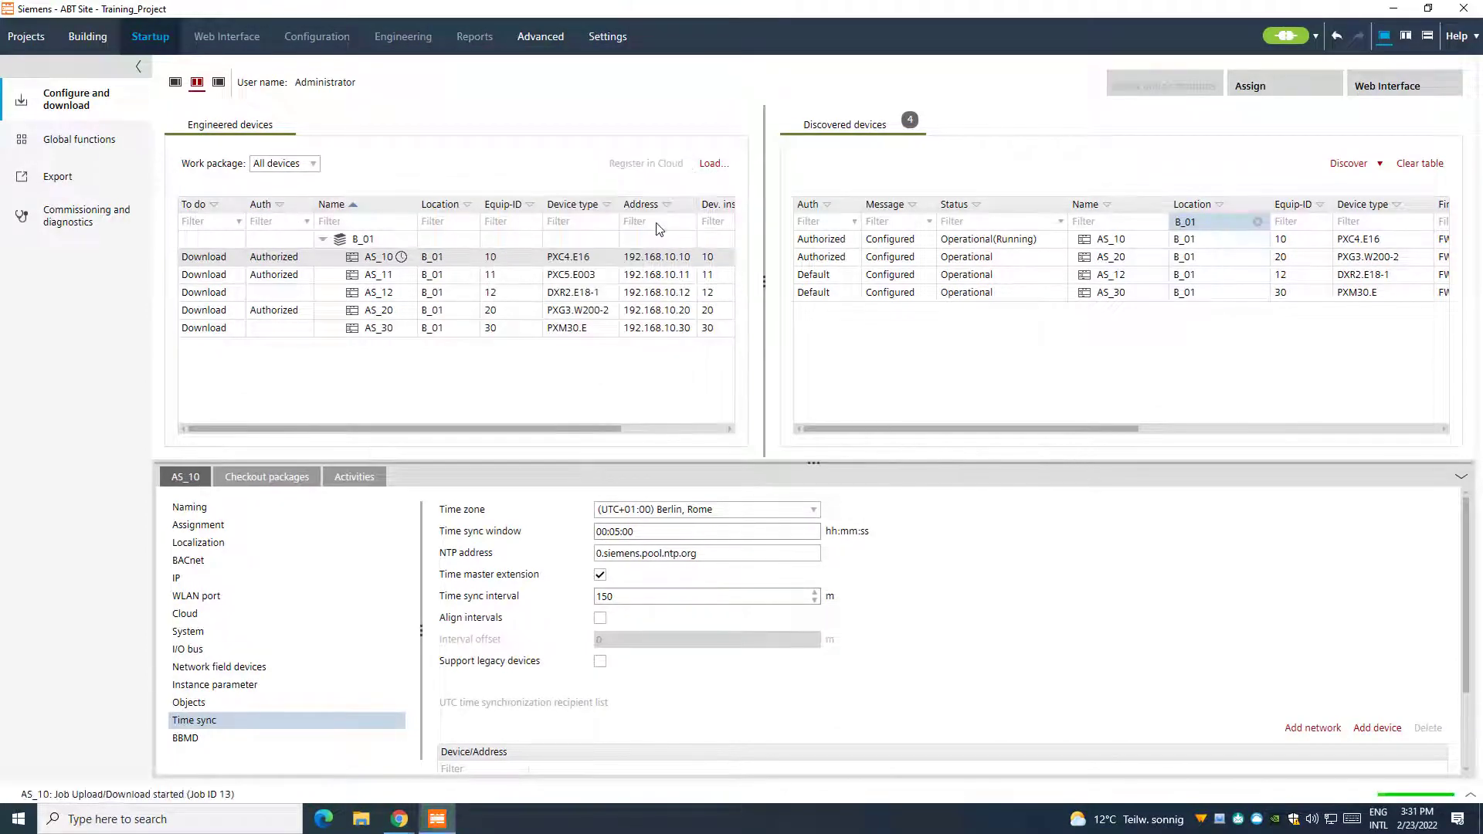
{"action": "left_click", "coordinate": [1470, 794]}
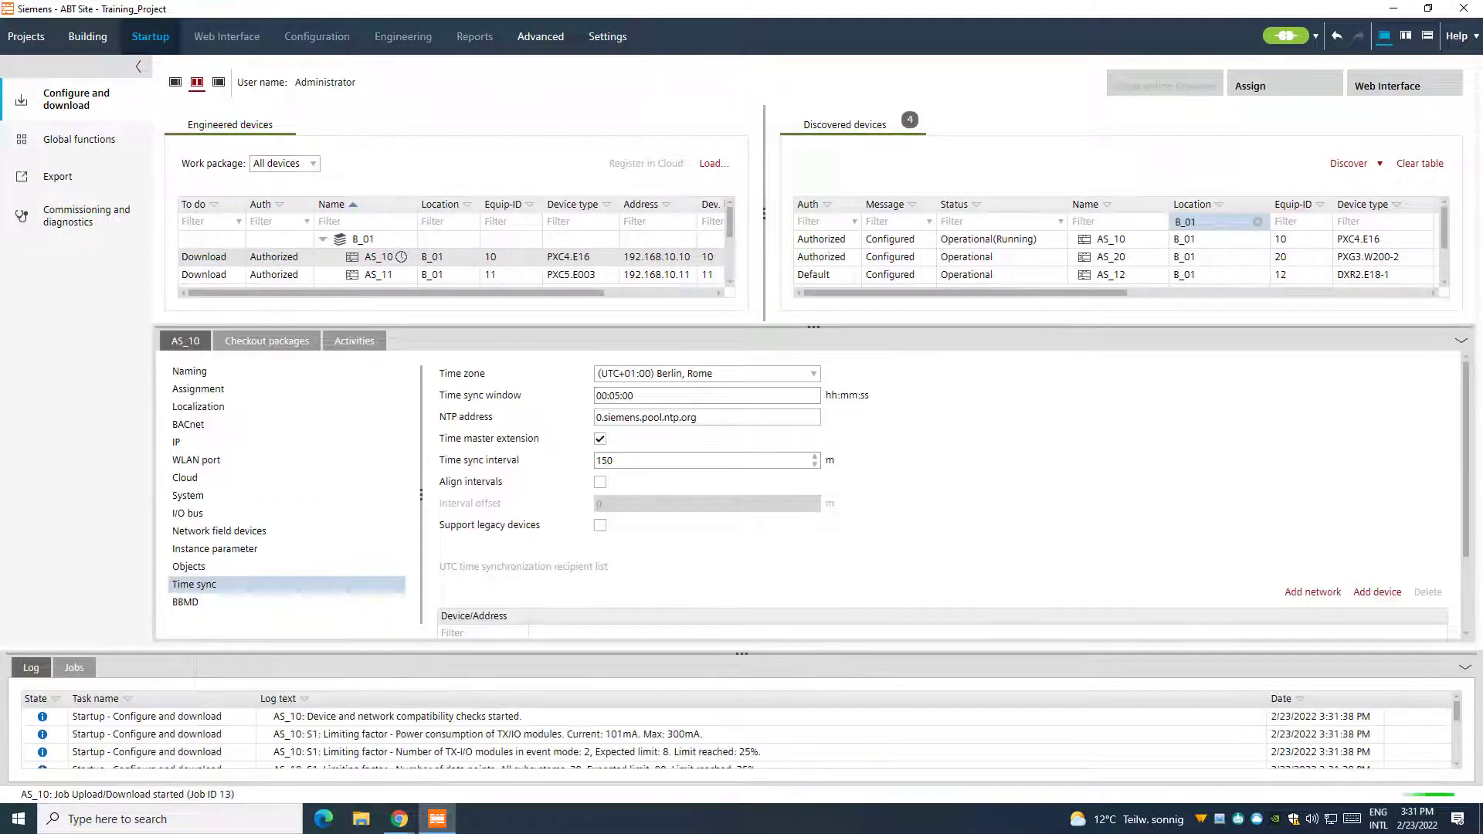
{"action": "left_click", "coordinate": [1461, 475]}
{"action": "left_click_drag", "start_coordinate": [784, 736], "coordinate": [784, 546]}
{"action": "left_click", "coordinate": [74, 557]}
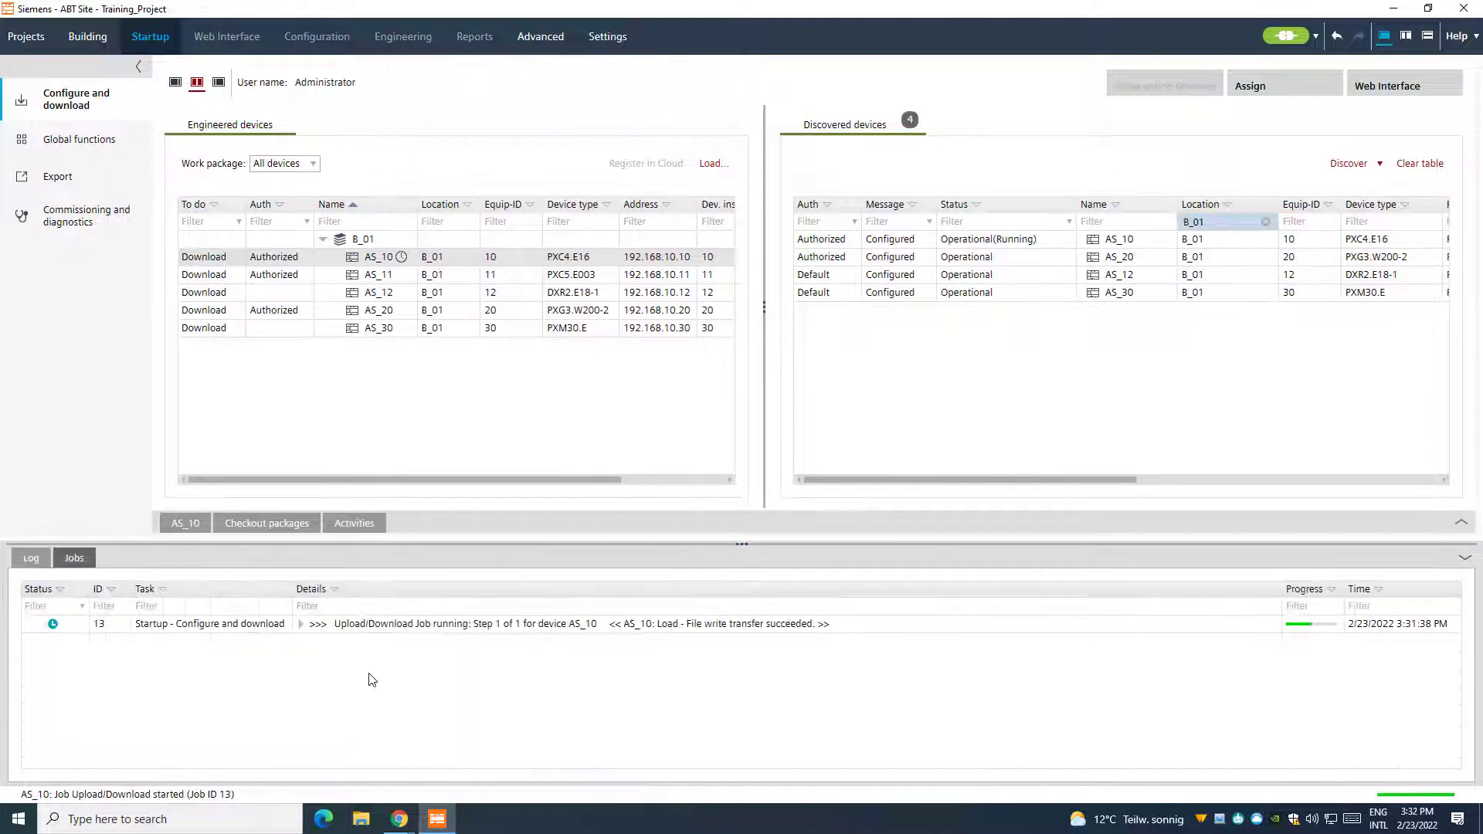
{"action": "left_click", "coordinate": [1466, 558]}
Bring forward the 192.168.10.20 browser window and AS_10's properties window showing NTP 0.siemens.pool.ntp.org.
{"action": "mouse_move", "coordinate": [395, 826]}
{"action": "left_click", "coordinate": [378, 784]}
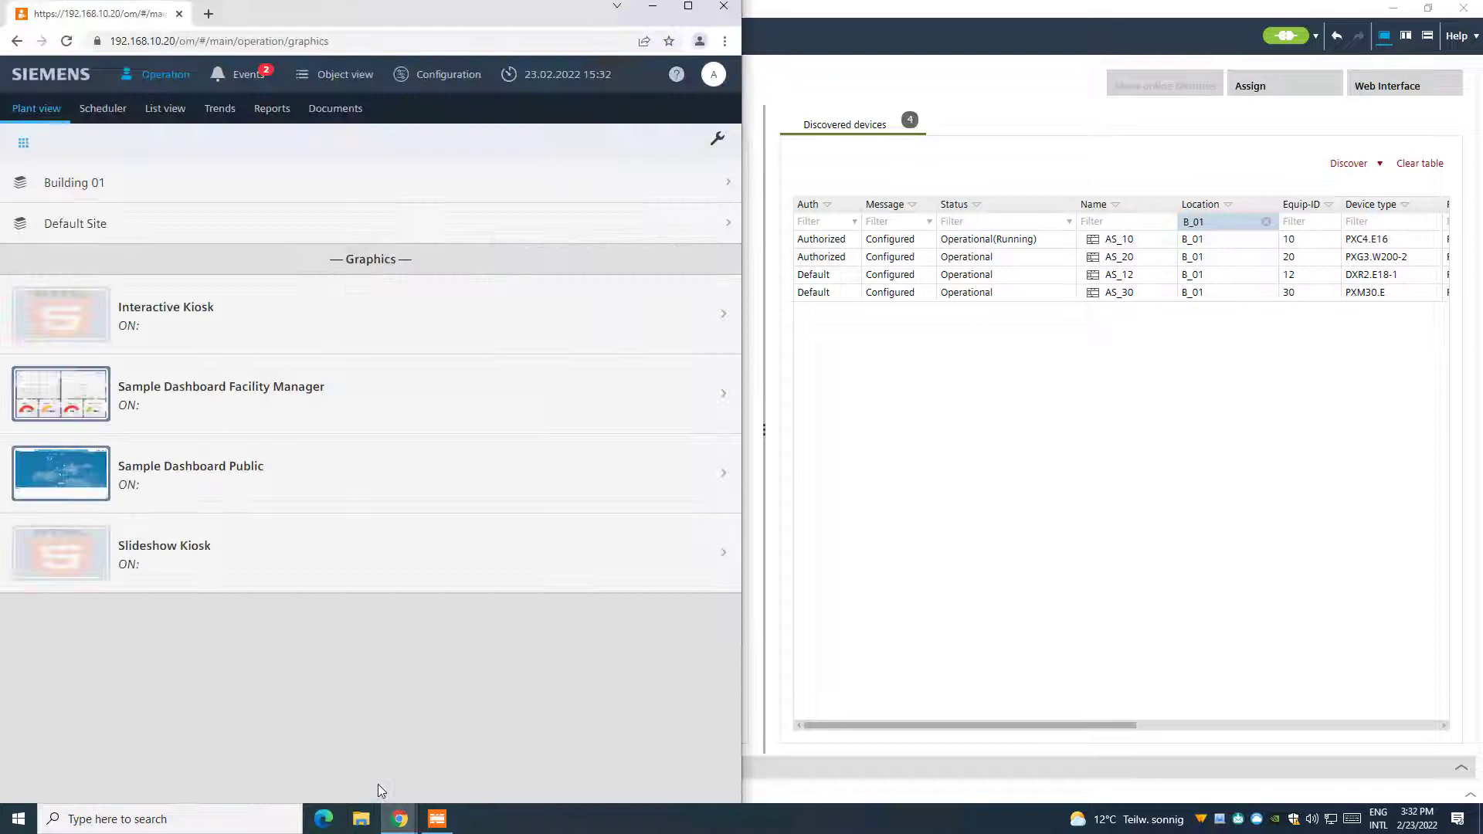
{"action": "left_click", "coordinate": [445, 772]}
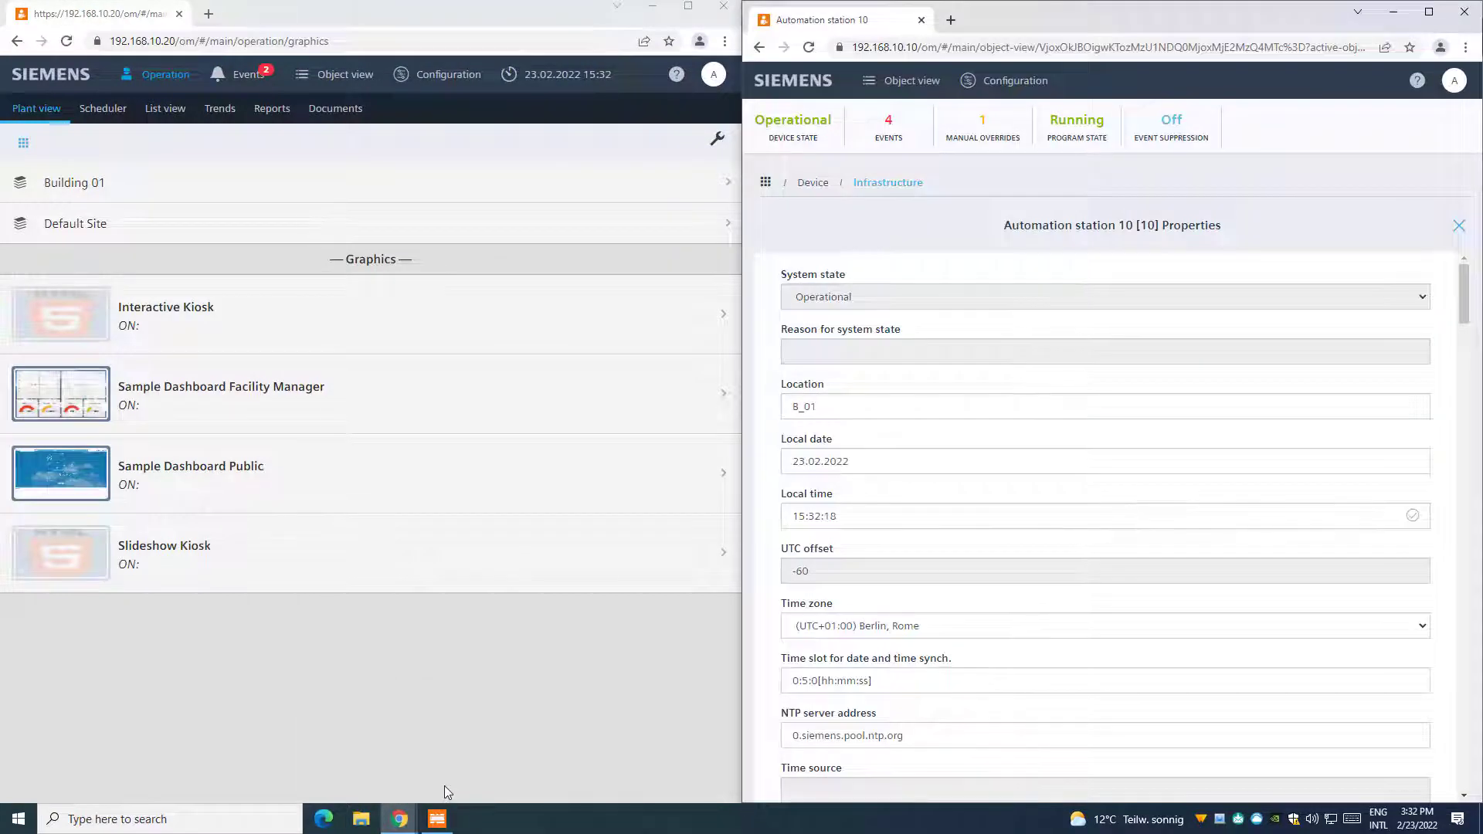
{"action": "left_click", "coordinate": [615, 736]}
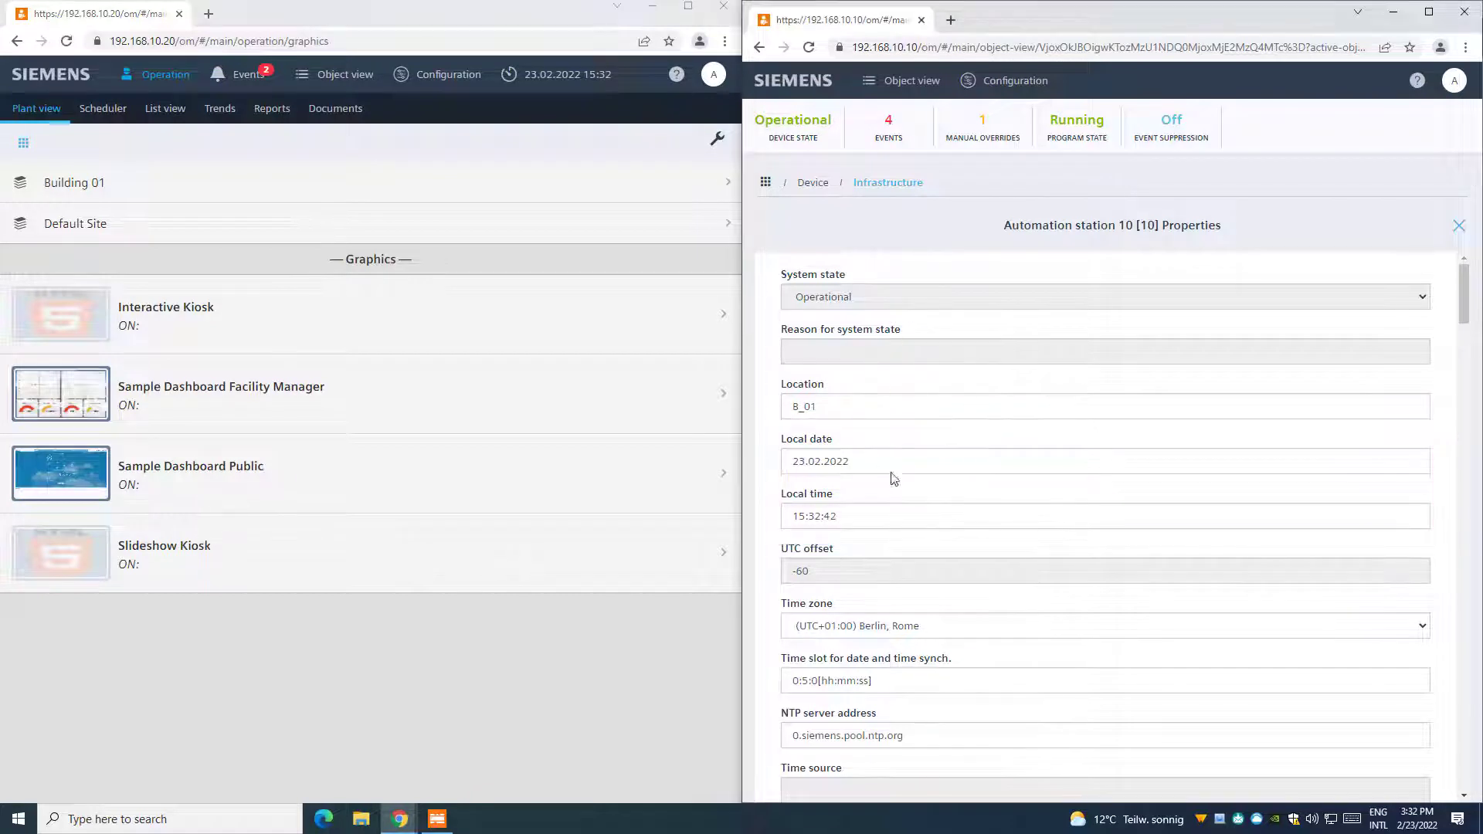
Edit the hour of AS_10's local time to shift the clock to 10:32.
{"action": "left_click", "coordinate": [891, 515]}
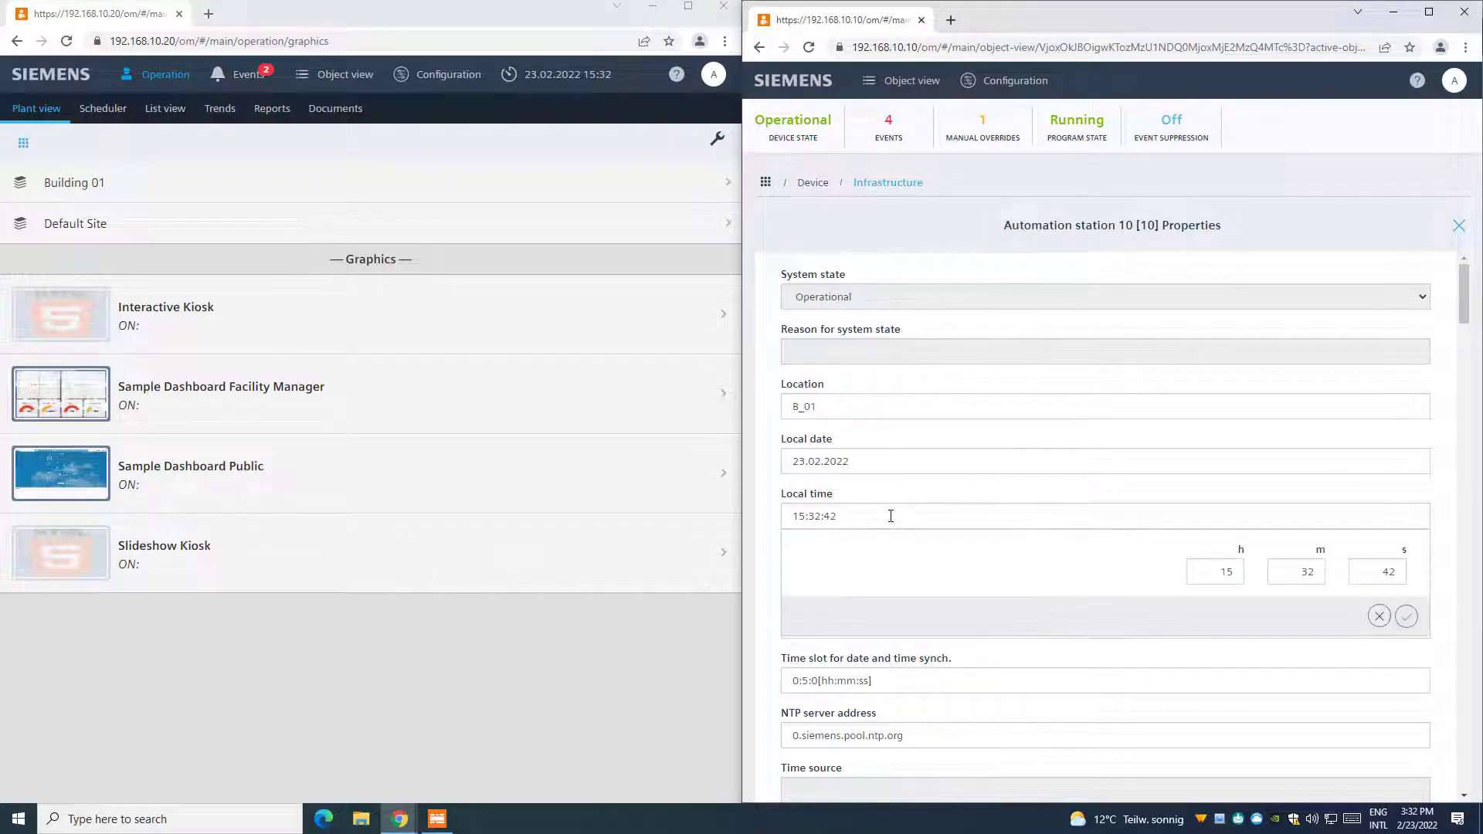
{"action": "double_click", "coordinate": [1228, 572]}
{"action": "type", "text": "16"}
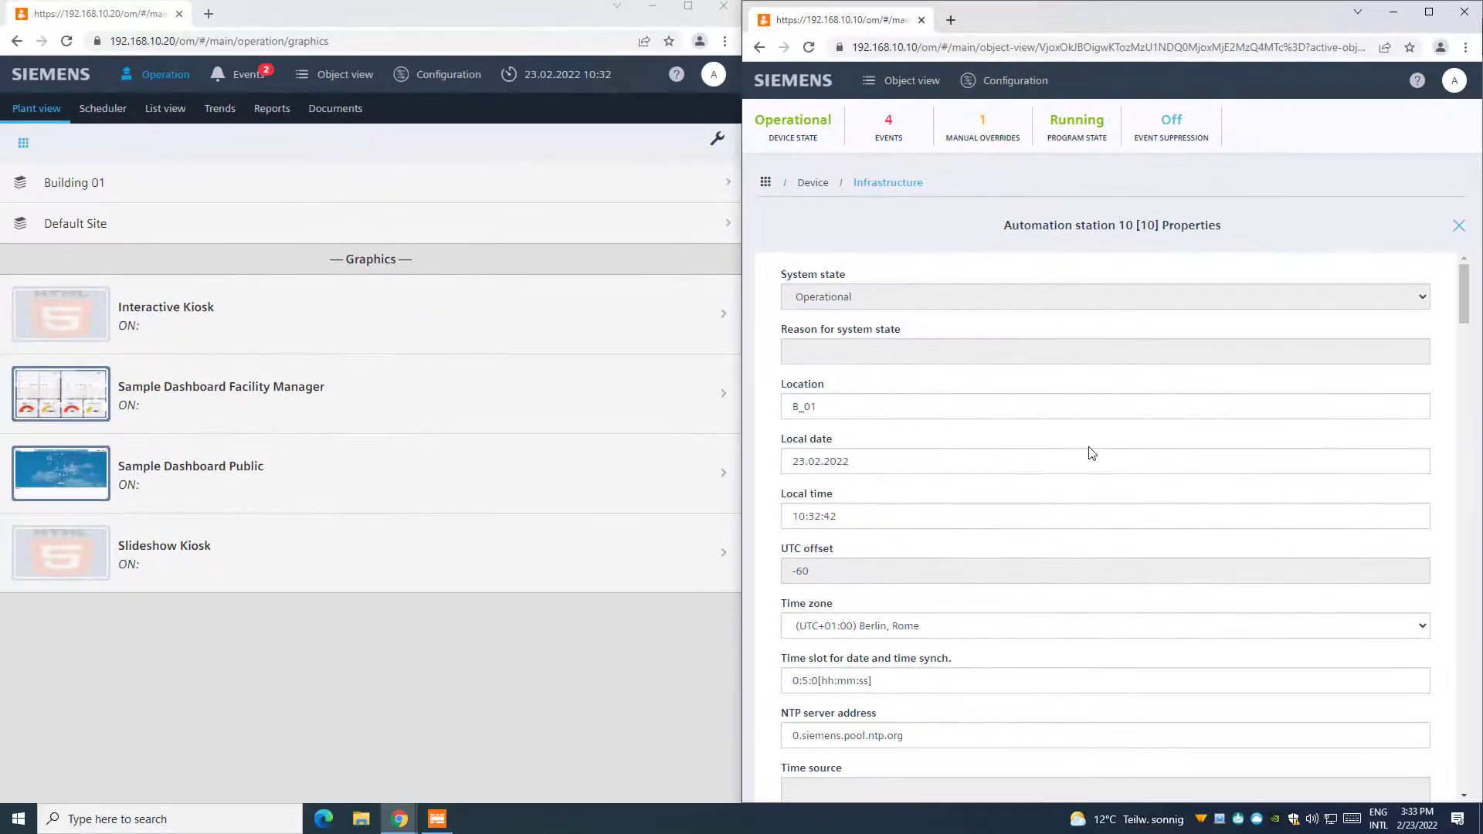
Set AS_10's local time back to 15:32:42 and confirm it.
{"action": "left_click", "coordinate": [851, 515]}
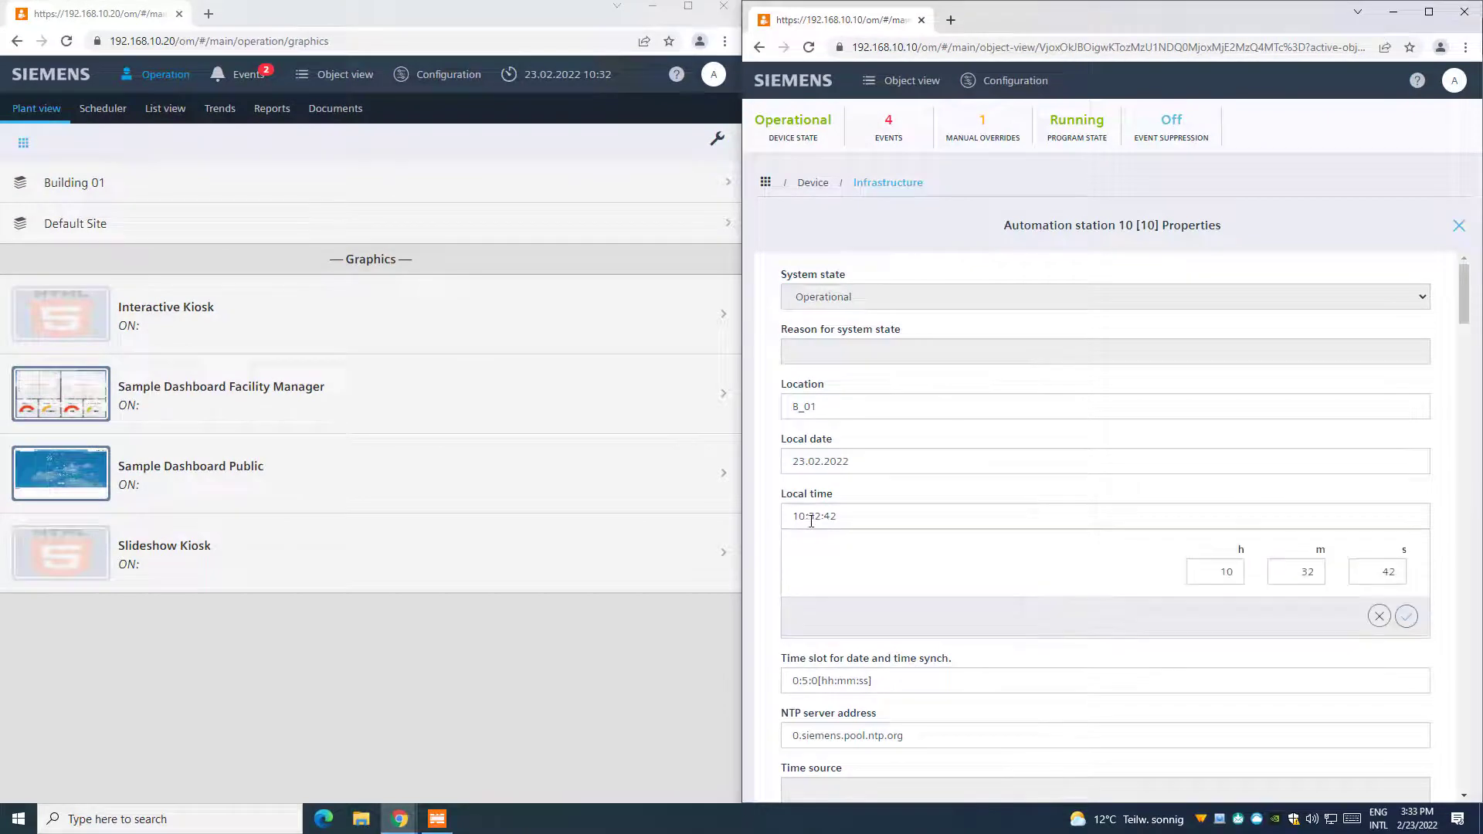
{"action": "left_click", "coordinate": [1240, 573]}
{"action": "key", "text": "BackSpace"}
{"action": "type", "text": "5"}
{"action": "left_click", "coordinate": [1407, 617]}
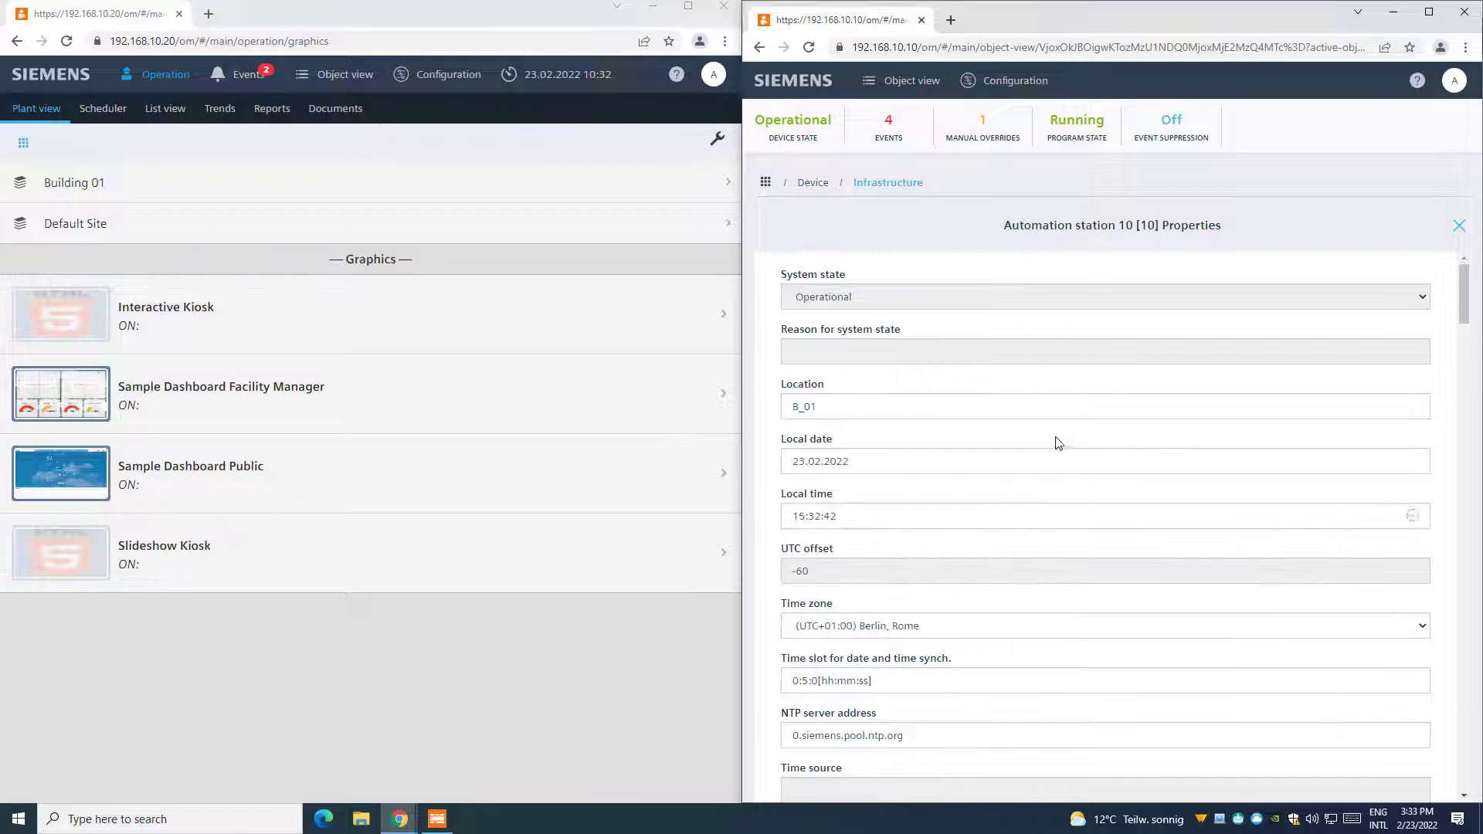